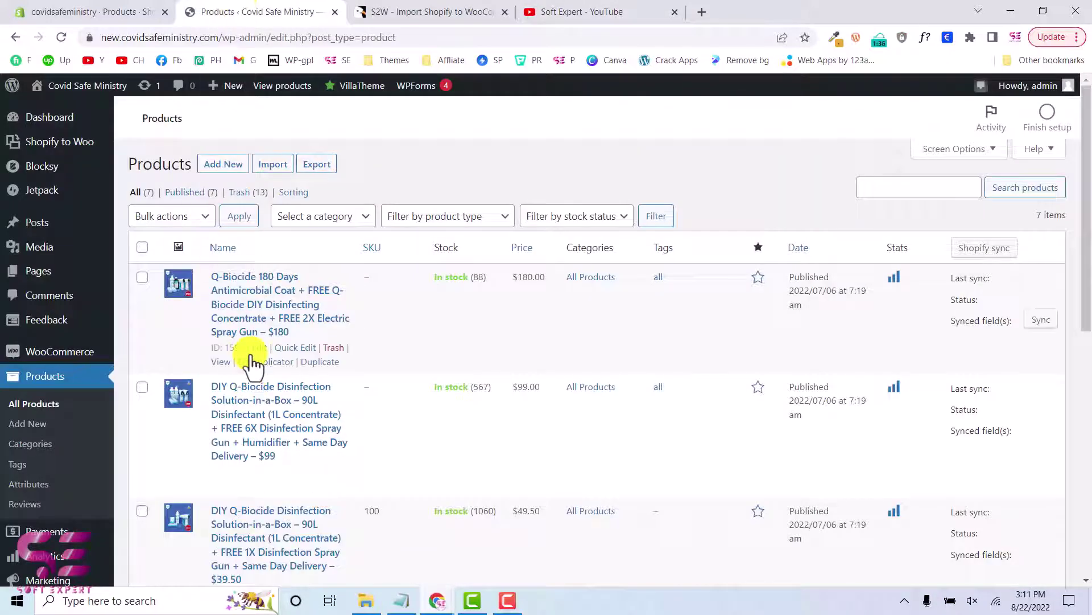
Glance at the Shopify product list, return to WooCommerce, and go to Plugins > Add New.
click(122, 15)
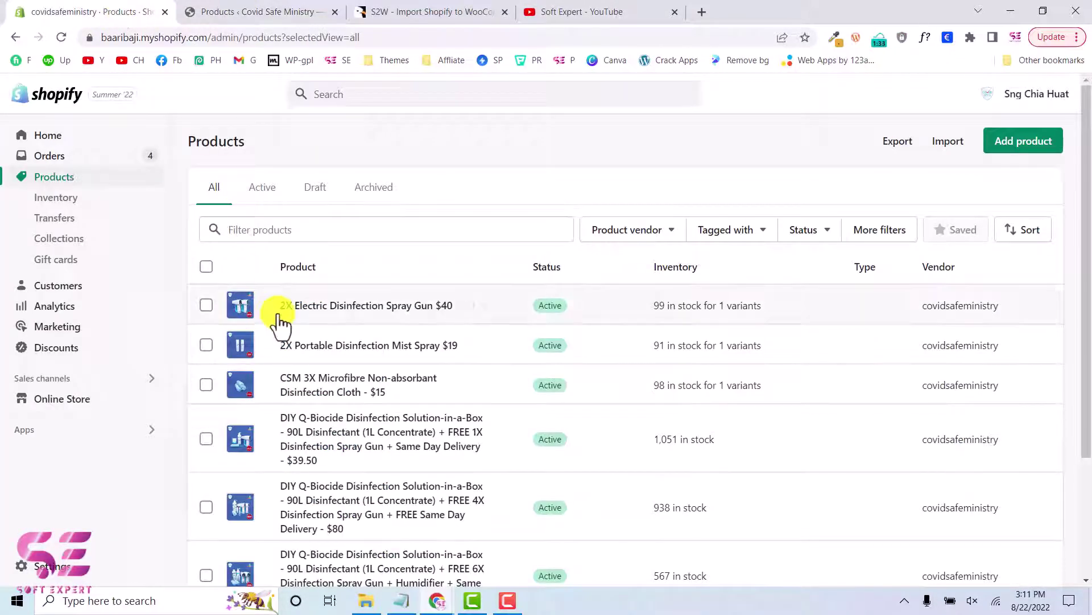
click(253, 13)
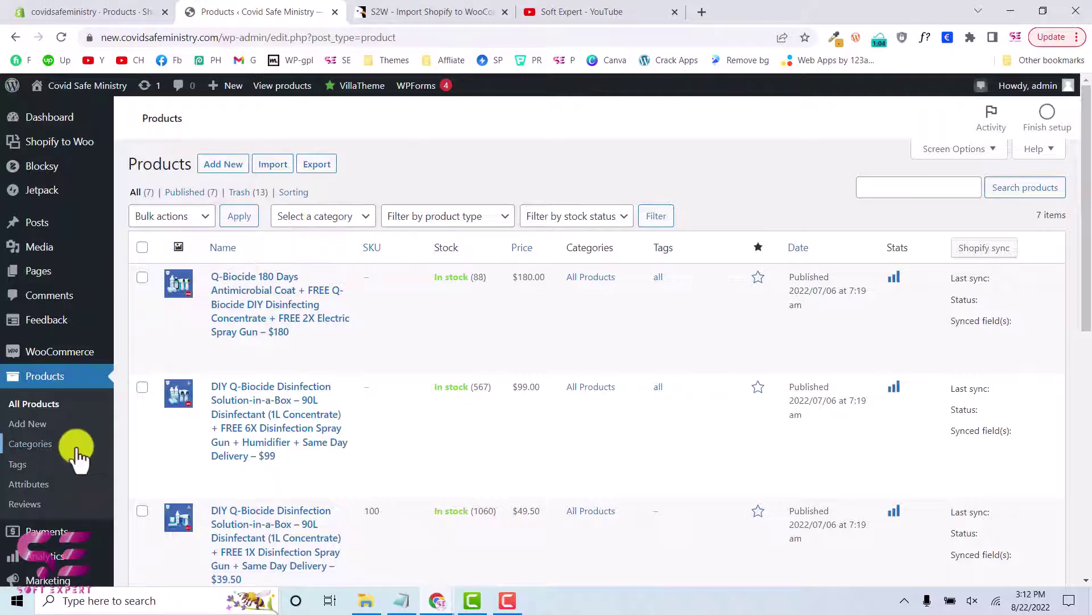
scroll(78, 453, down, 6)
mouse_move(55, 476)
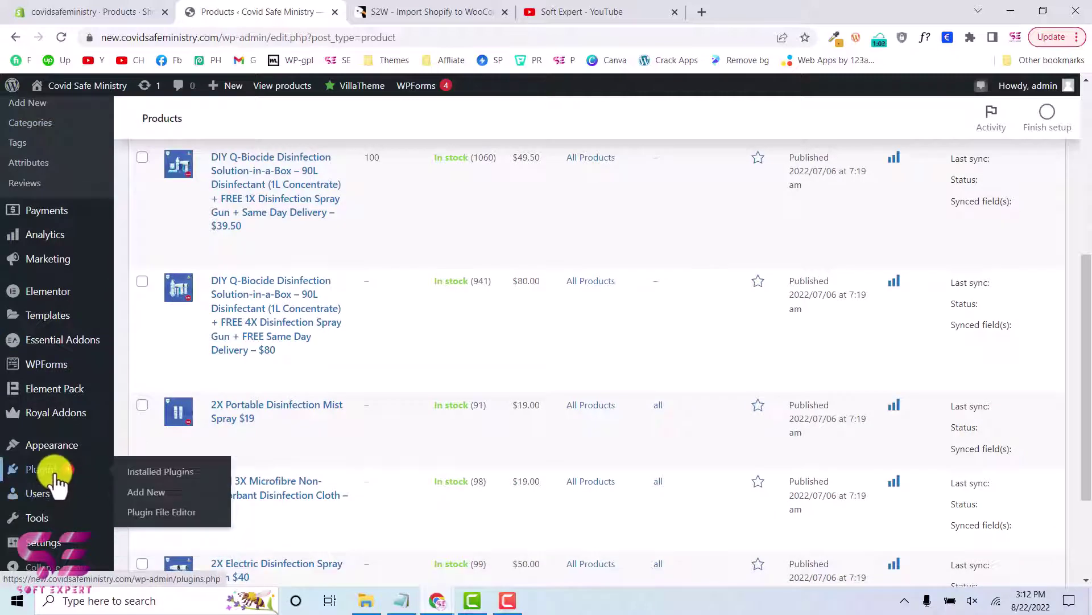
click(151, 490)
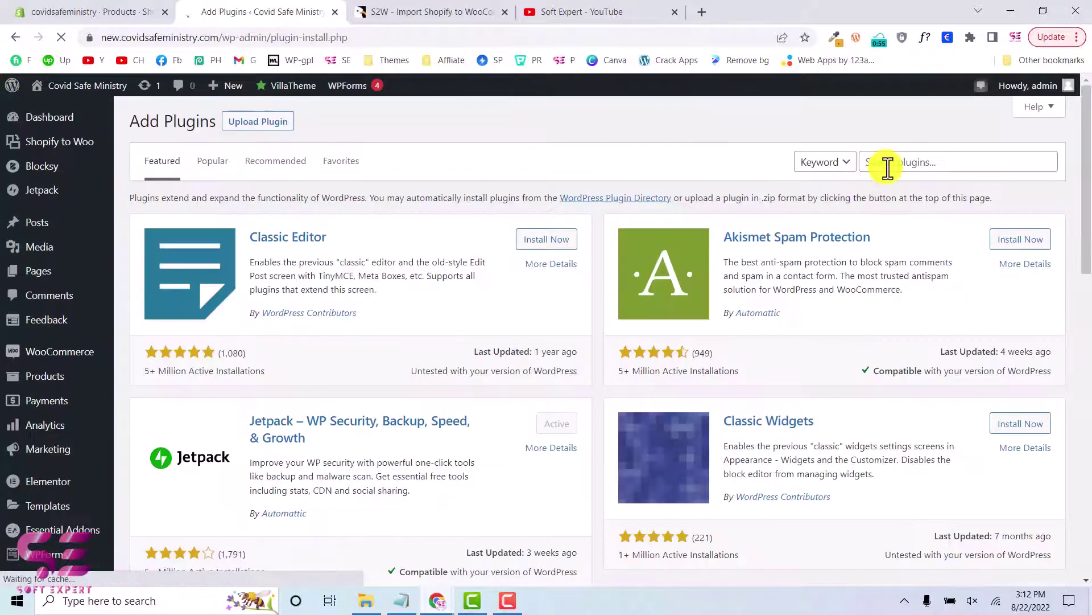
Search the plugin directory for 's2w' and open the Shopify to WooCommerce import page.
click(887, 165)
text(s2w)
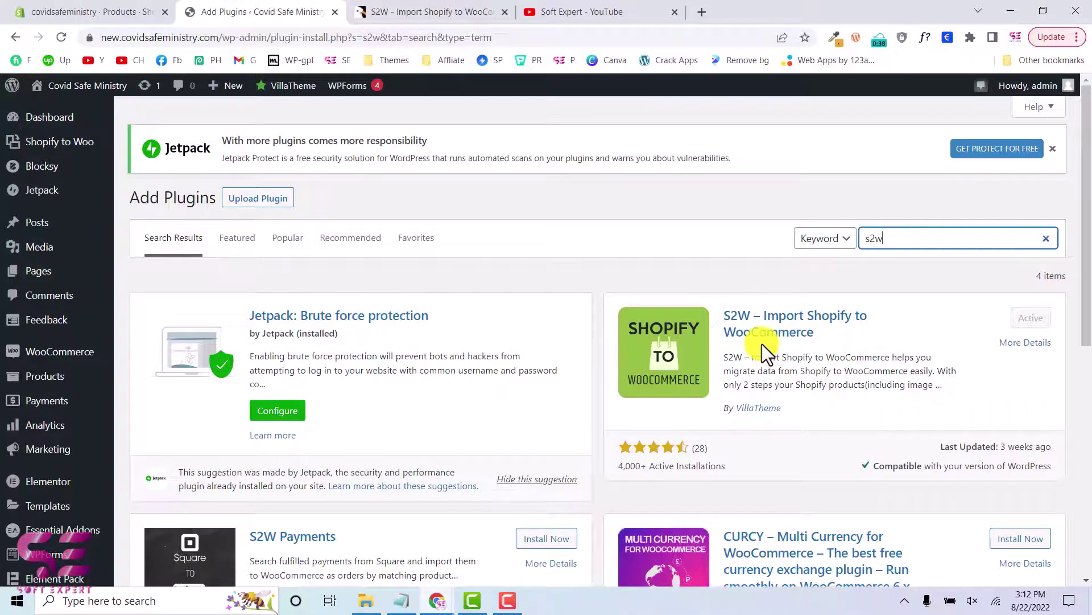
click(36, 146)
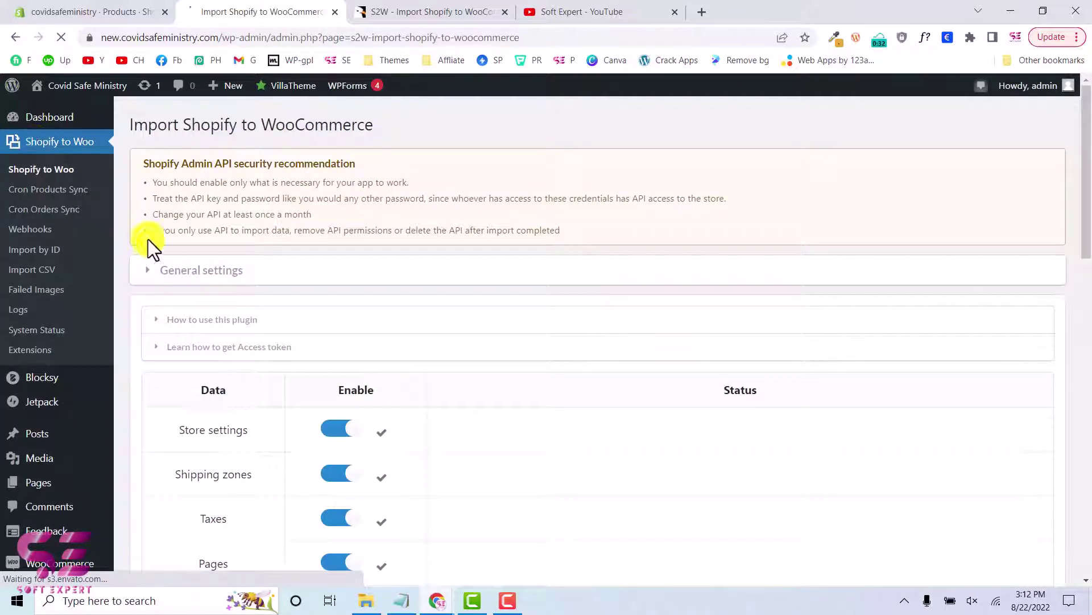
click(172, 274)
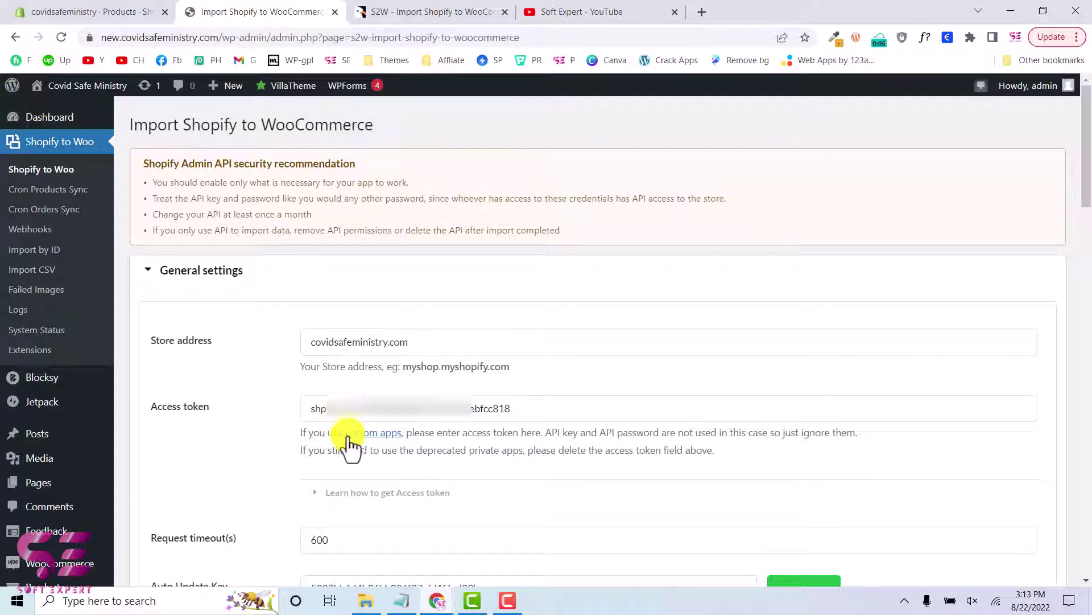
double_click(484, 434)
click(504, 434)
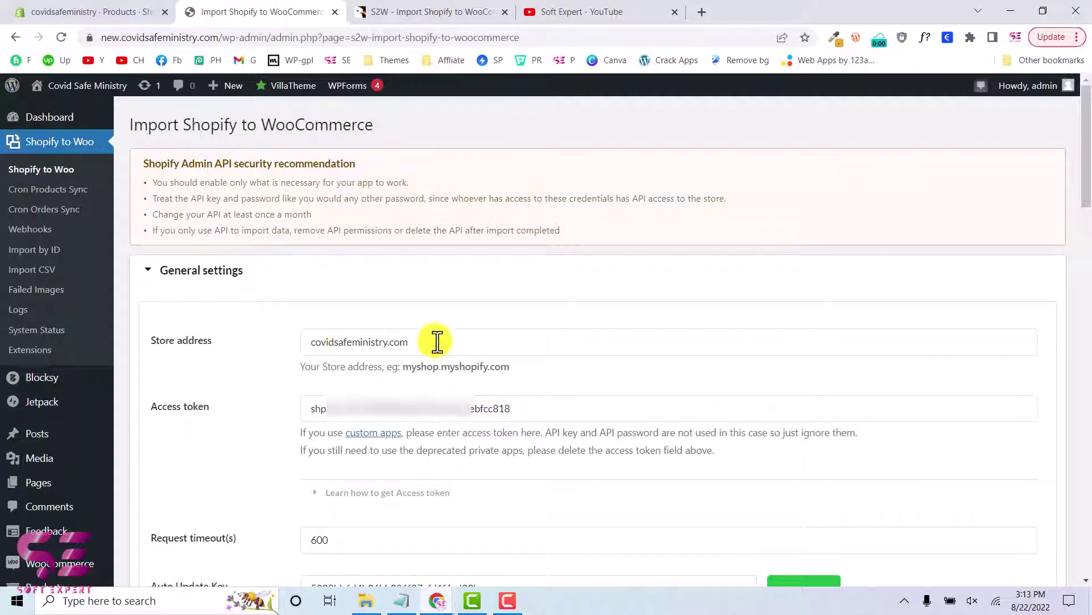
click(201, 283)
scroll(273, 418, down, 3)
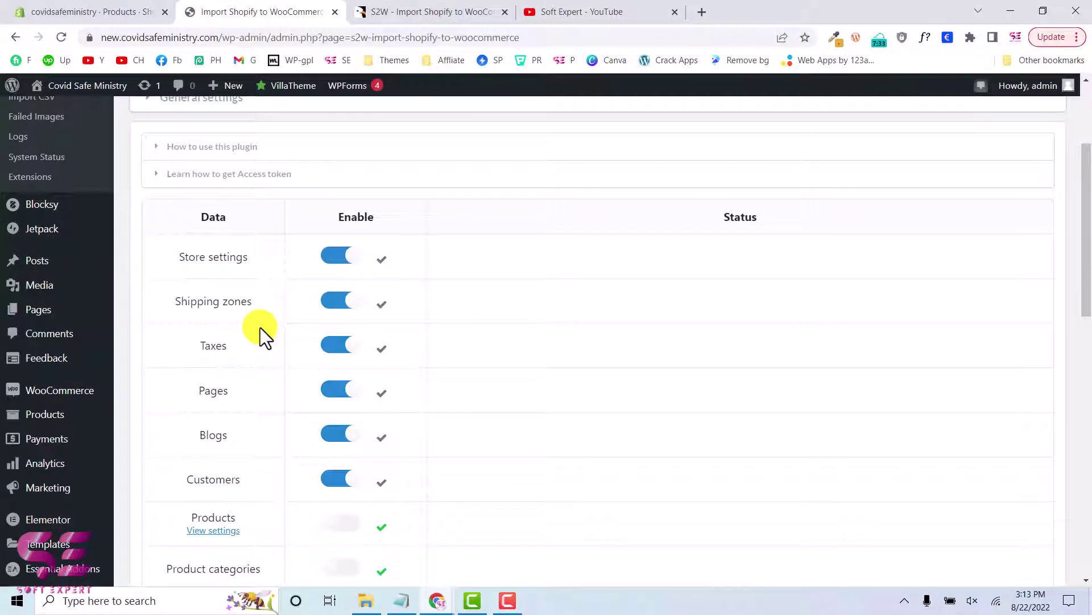
Toggle Products import on and back off so products stay excluded from the import.
scroll(261, 327, down, 1)
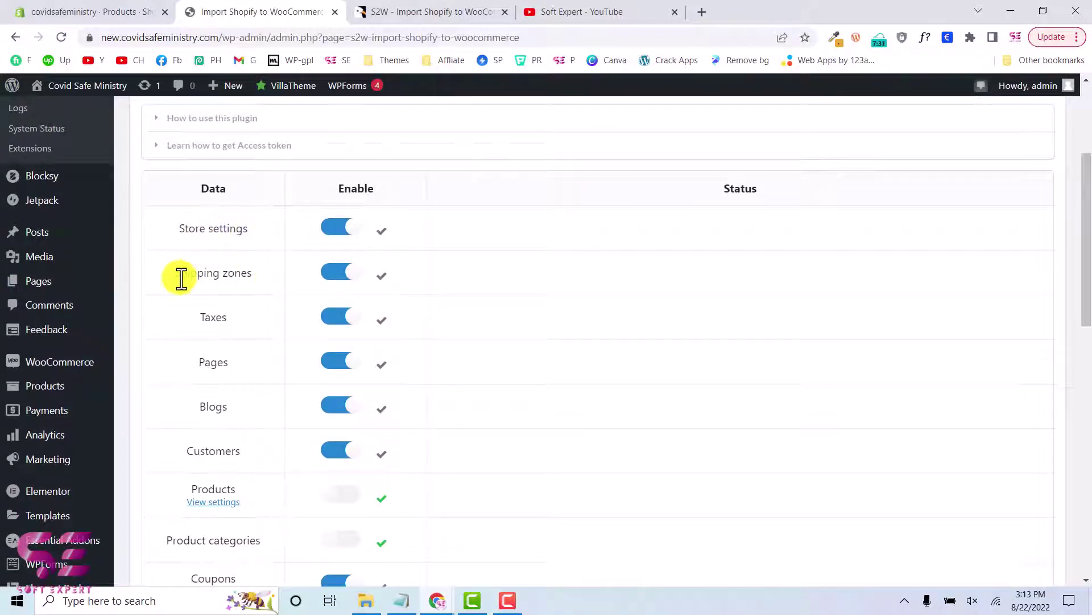
scroll(337, 415, down, 3)
click(337, 415)
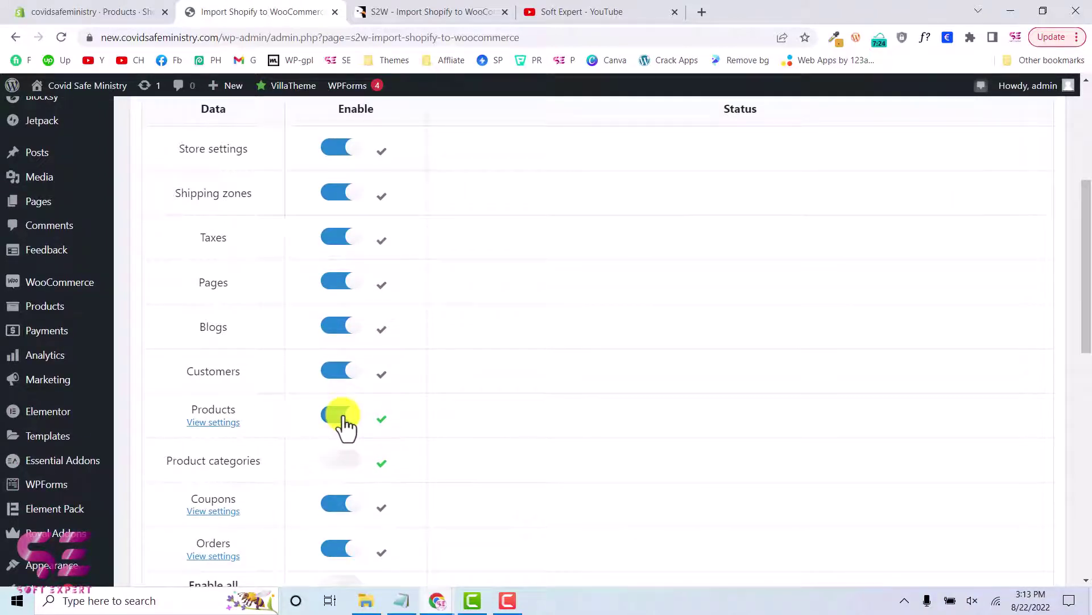
click(341, 416)
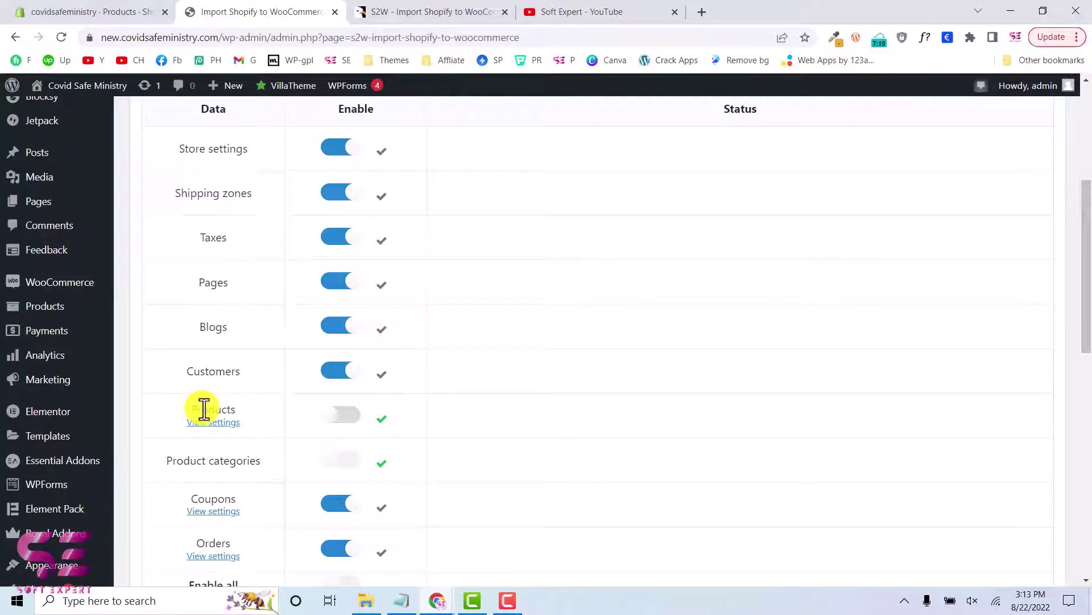
scroll(204, 409, up, 1)
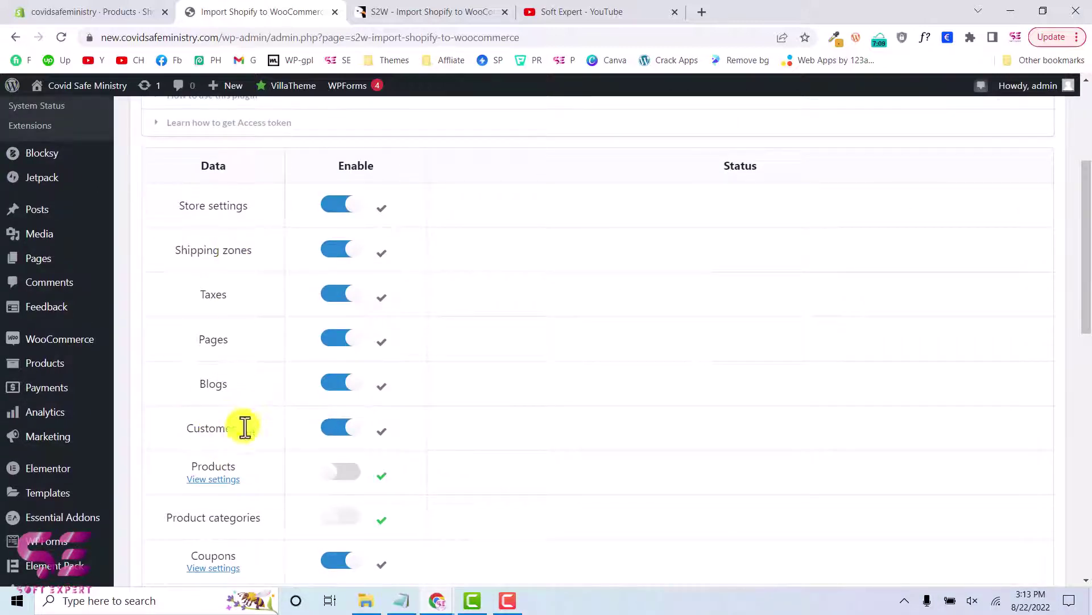
scroll(218, 424, down, 3)
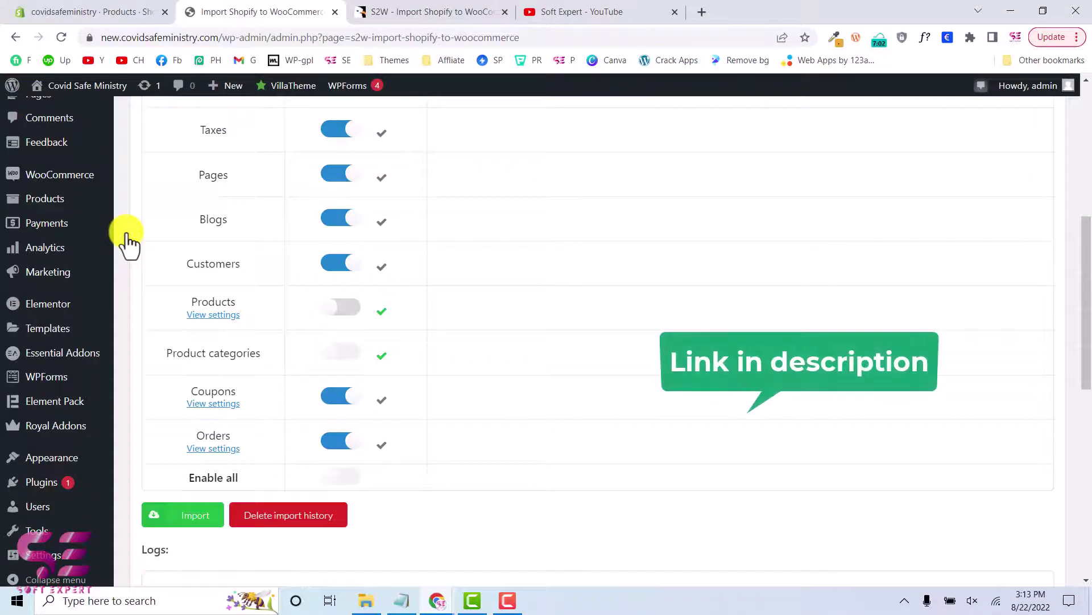
View the S2W CodeCanyon page, locate s2w-import-shopify-to-woocommerce.zip in New folder (2), then return to WordPress.
click(383, 10)
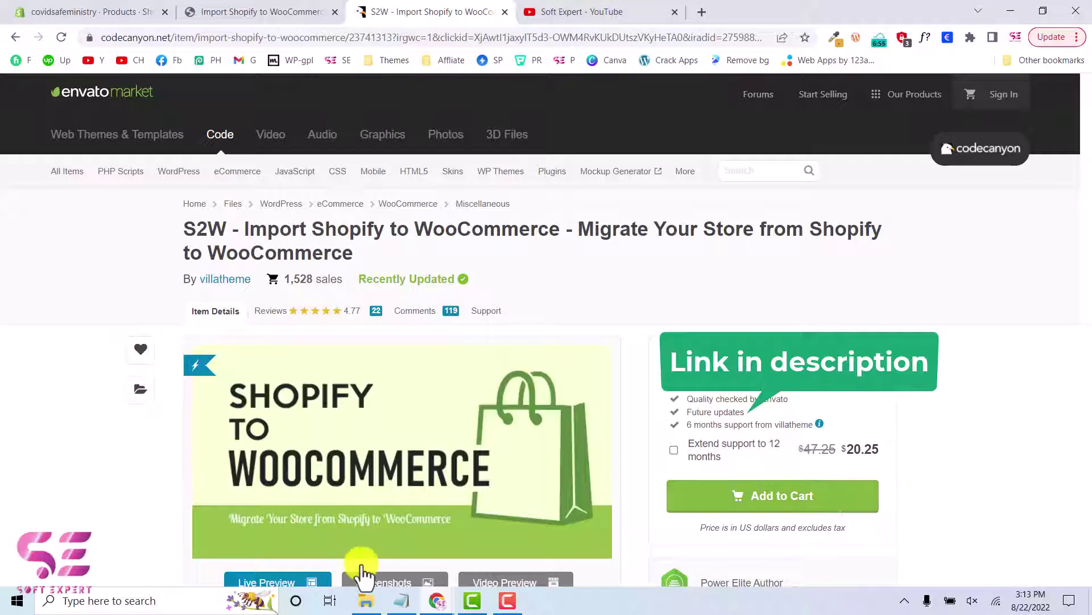
click(365, 600)
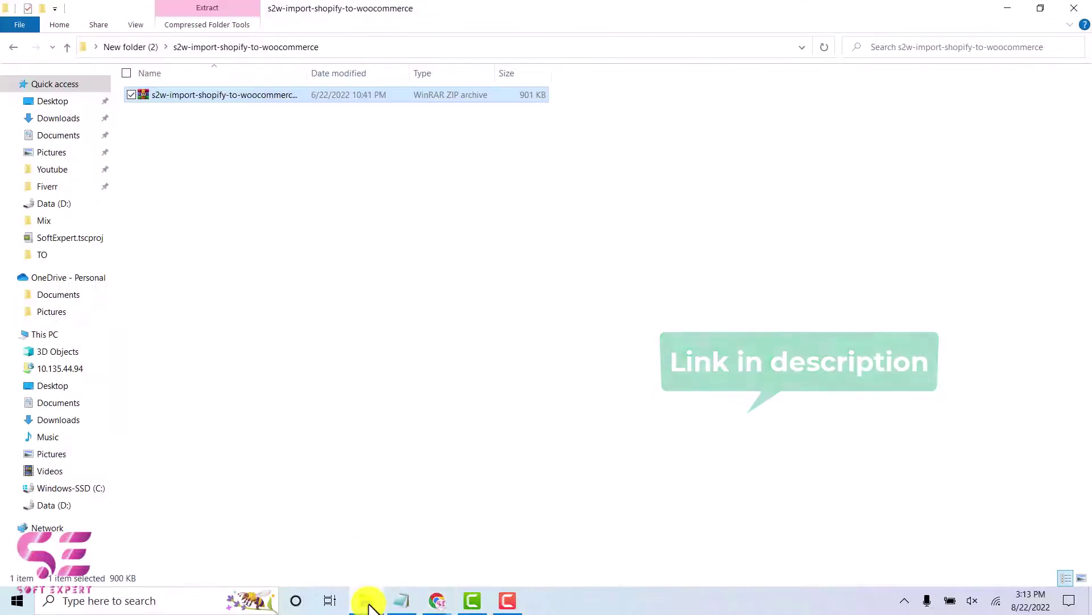
click(146, 44)
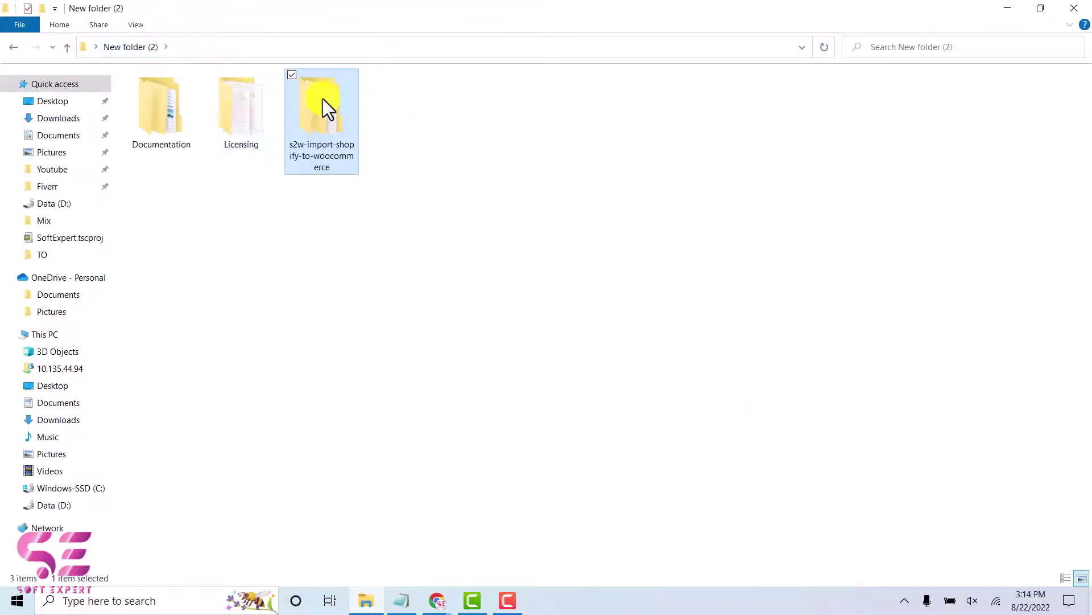
double_click(323, 105)
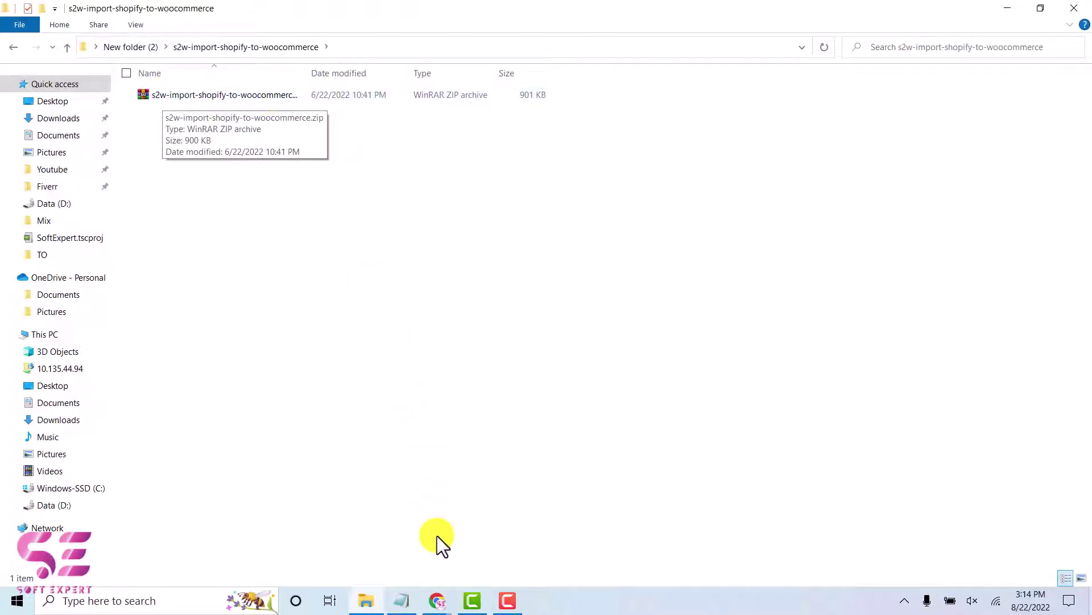
click(437, 601)
mouse_move(77, 485)
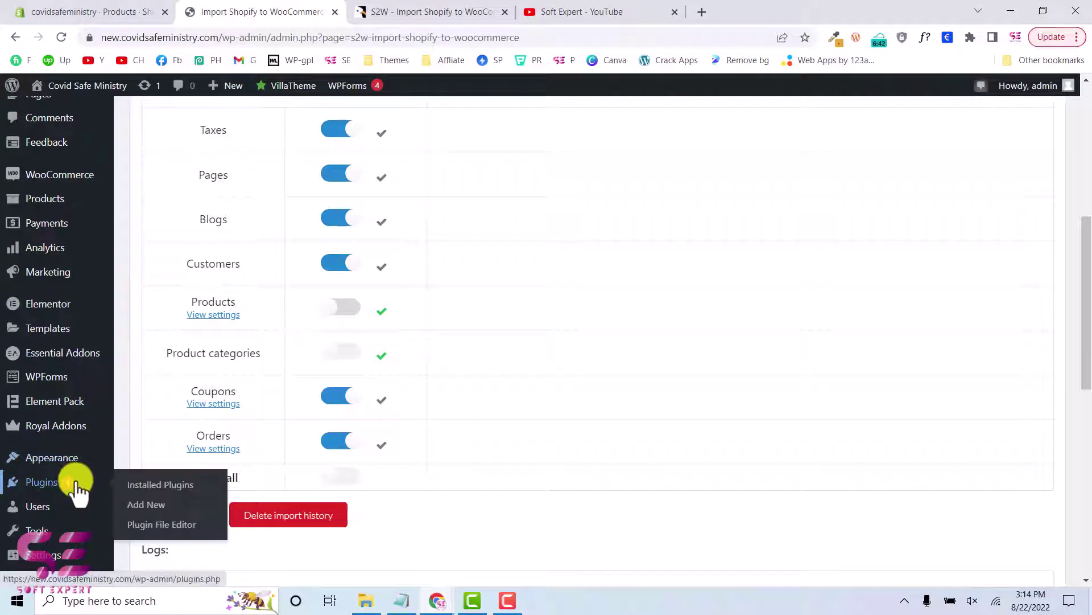
click(151, 506)
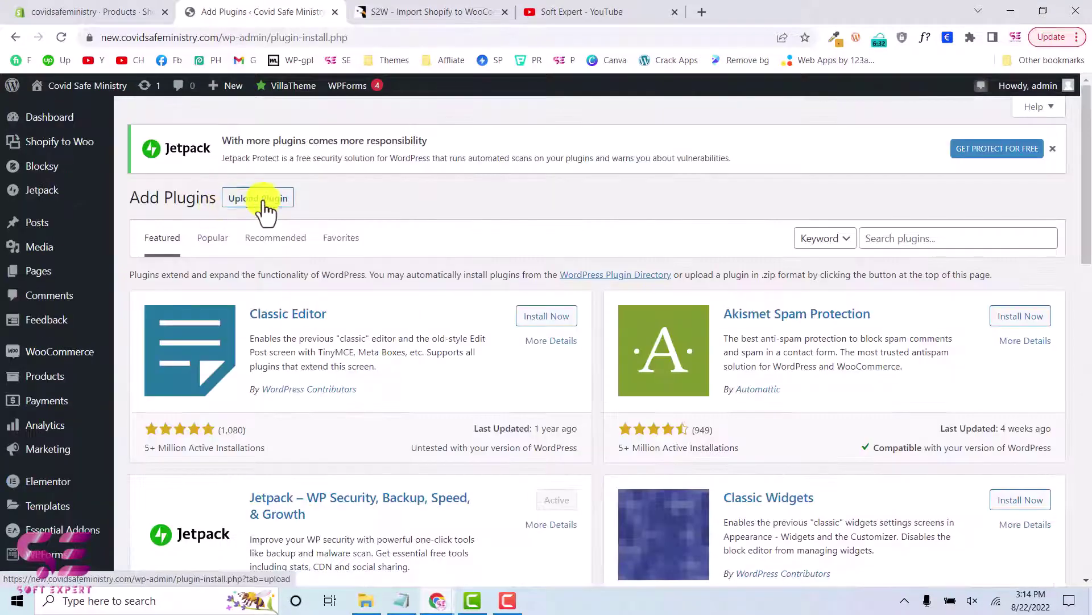
click(259, 199)
click(494, 320)
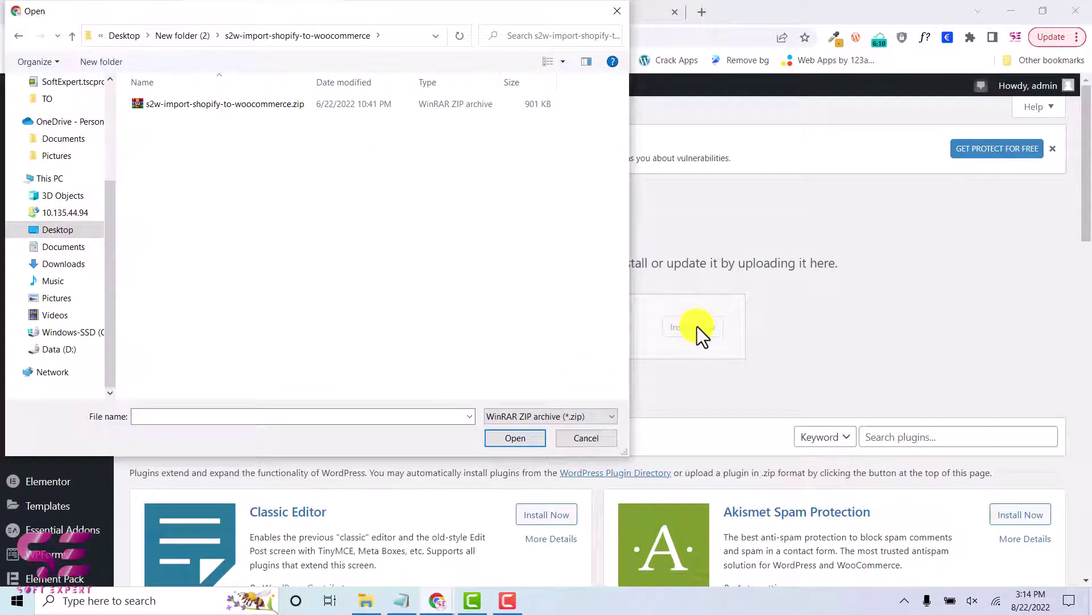
key(Escape)
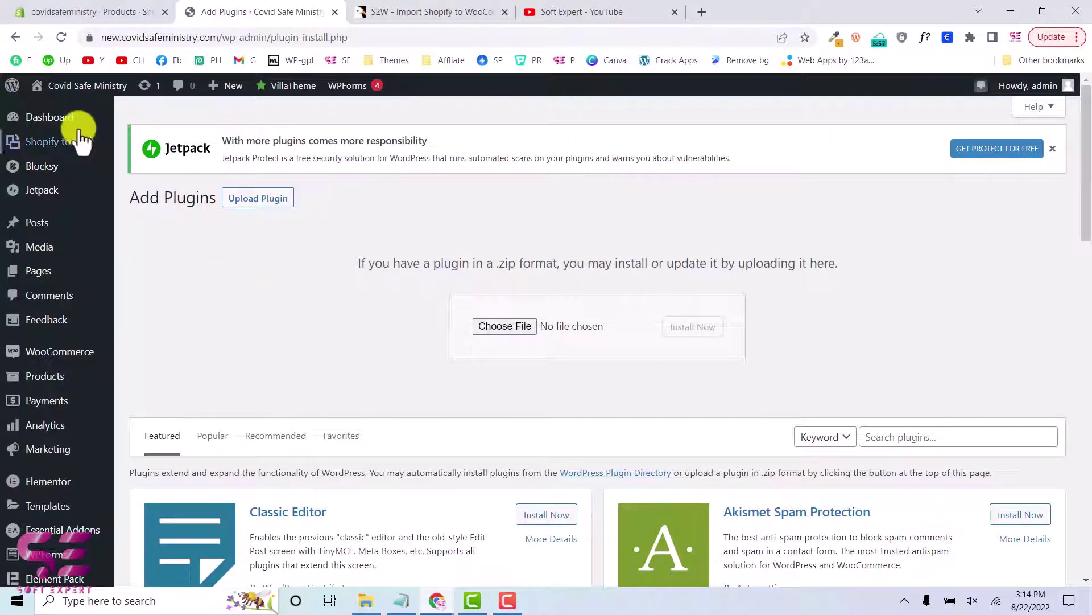
mouse_move(80, 140)
click(142, 146)
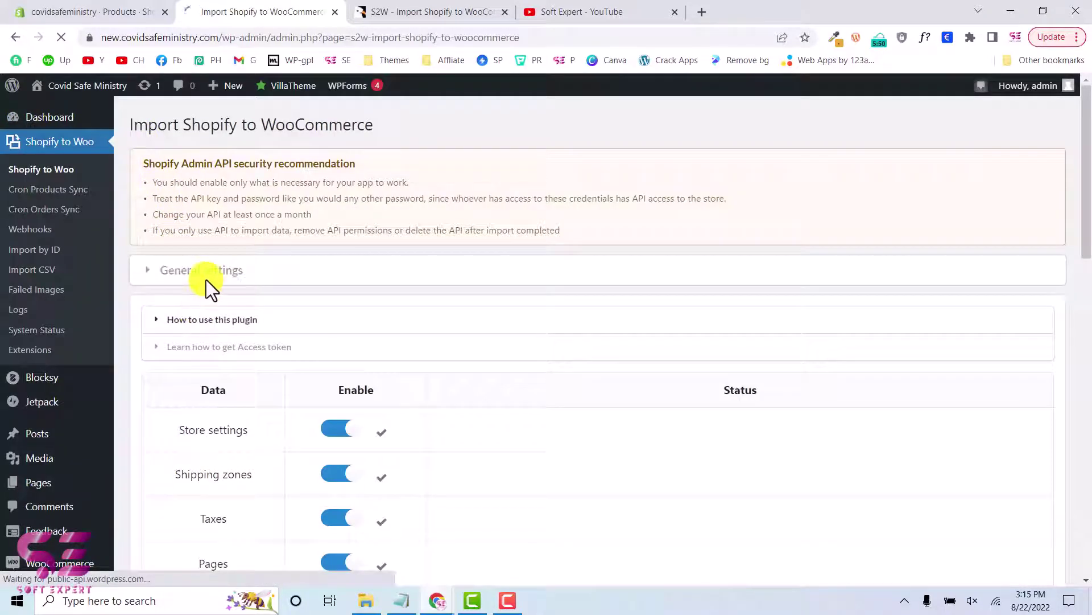
click(245, 272)
scroll(330, 364, down, 3)
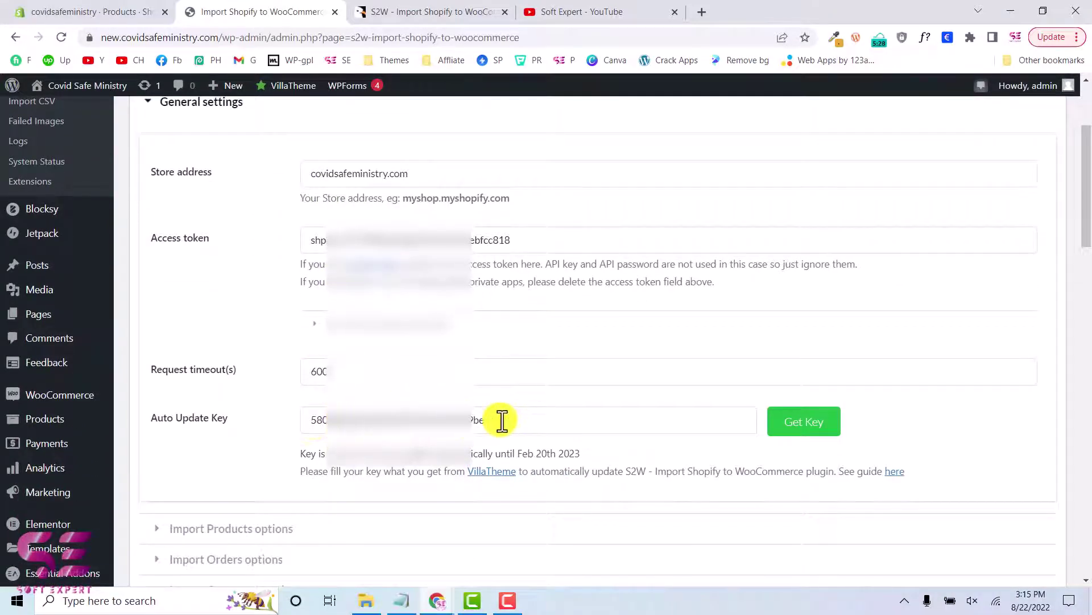
scroll(501, 420, up, 1)
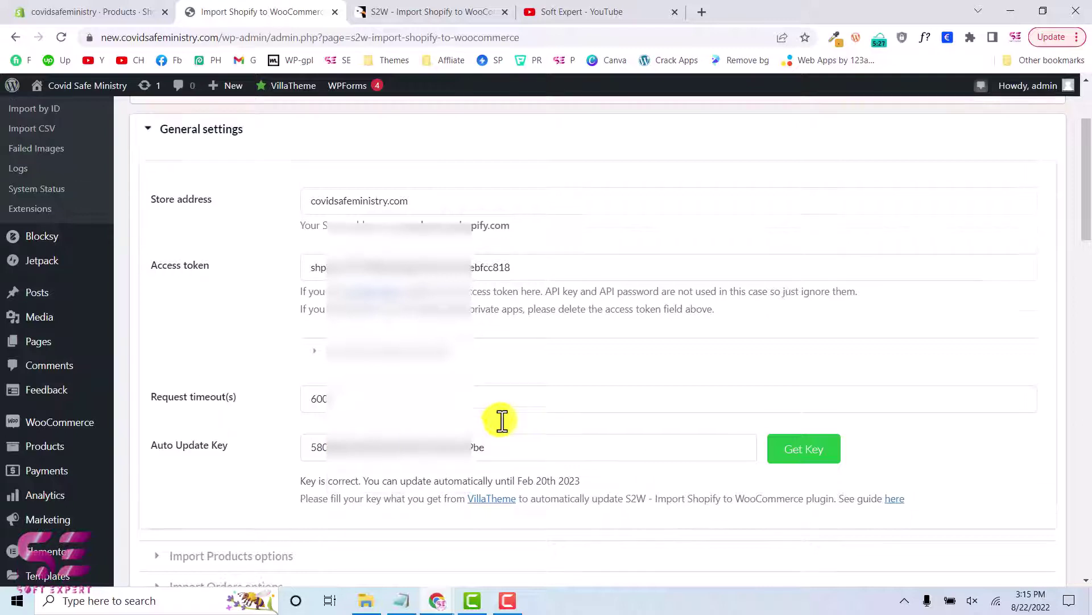
click(317, 135)
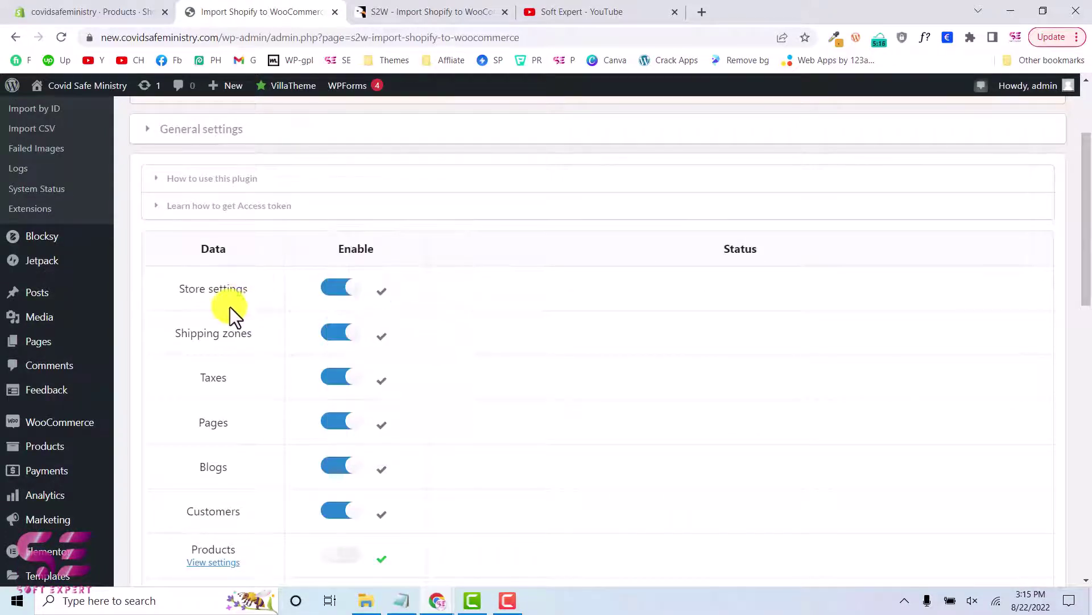
Disable Store settings and Blogs imports, leaving Shipping zones, Taxes, Customers, Coupons and Orders enabled.
scroll(230, 390, down, 1)
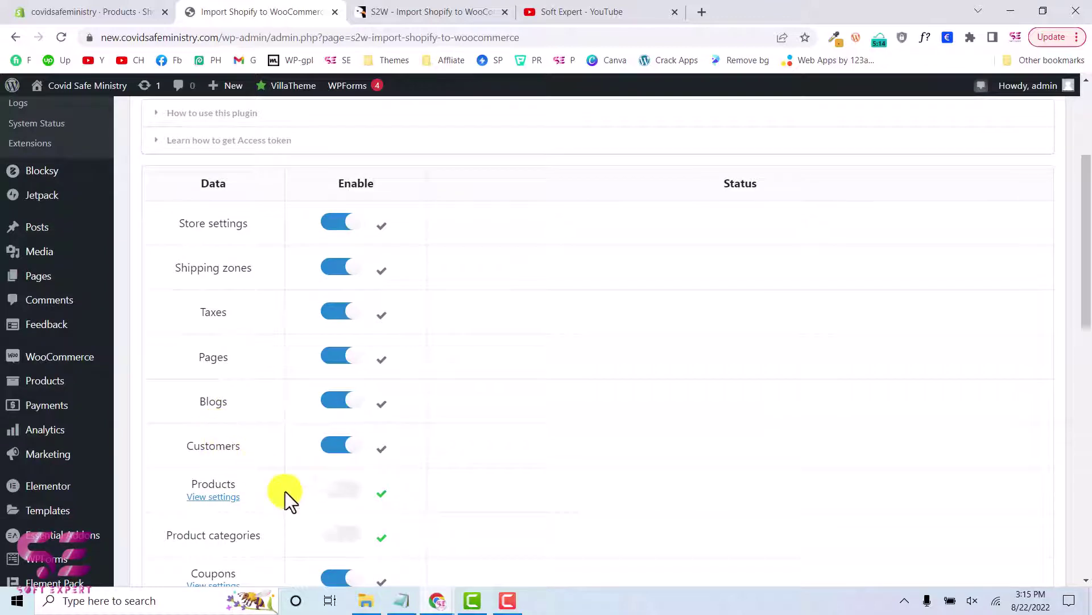
scroll(302, 438, up, 1)
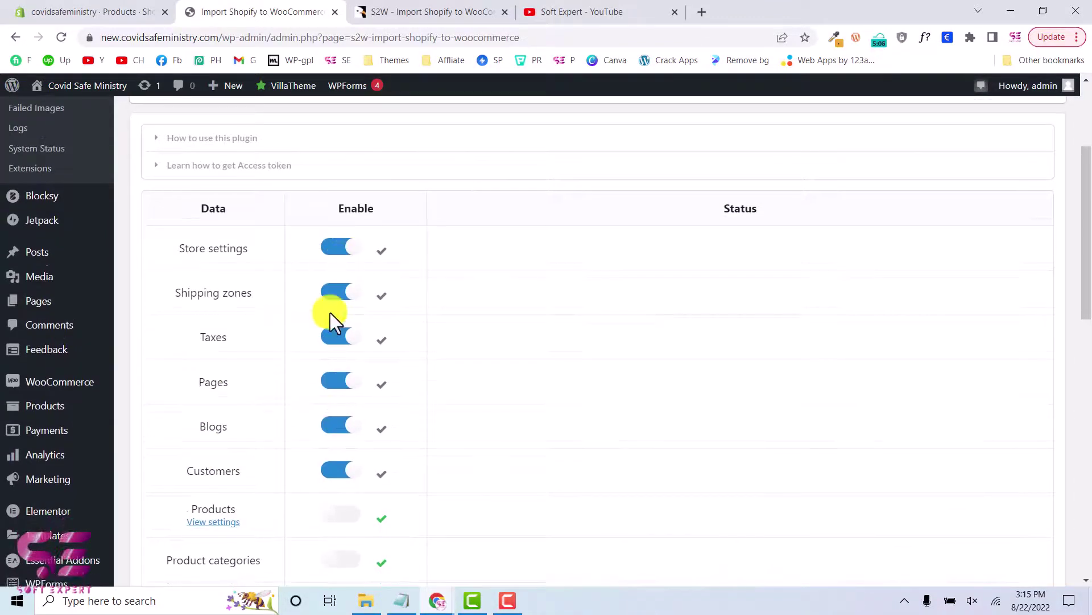
click(338, 249)
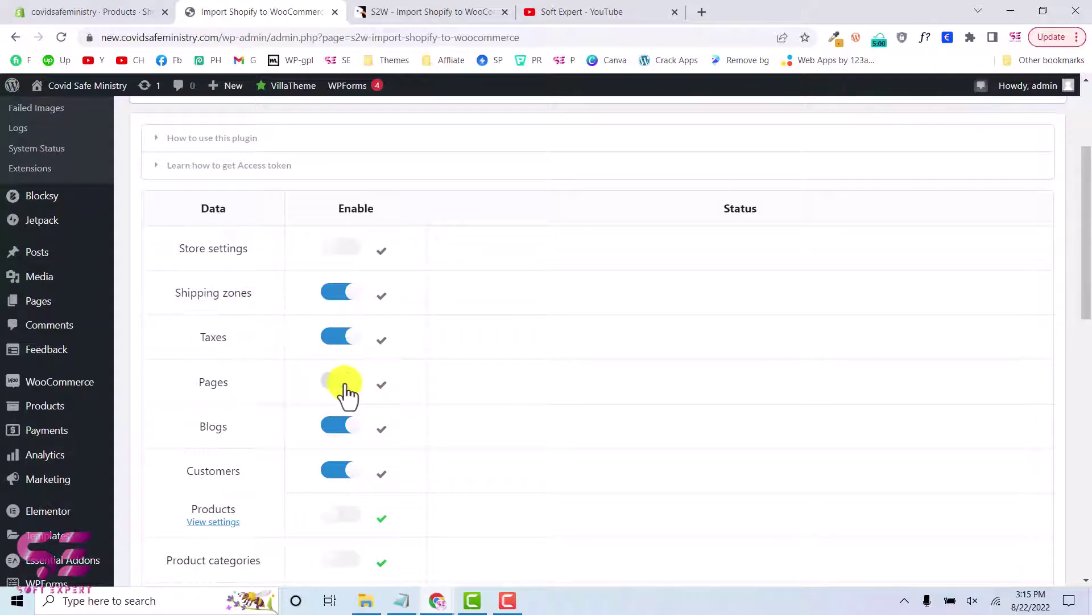
click(337, 436)
scroll(338, 435, down, 3)
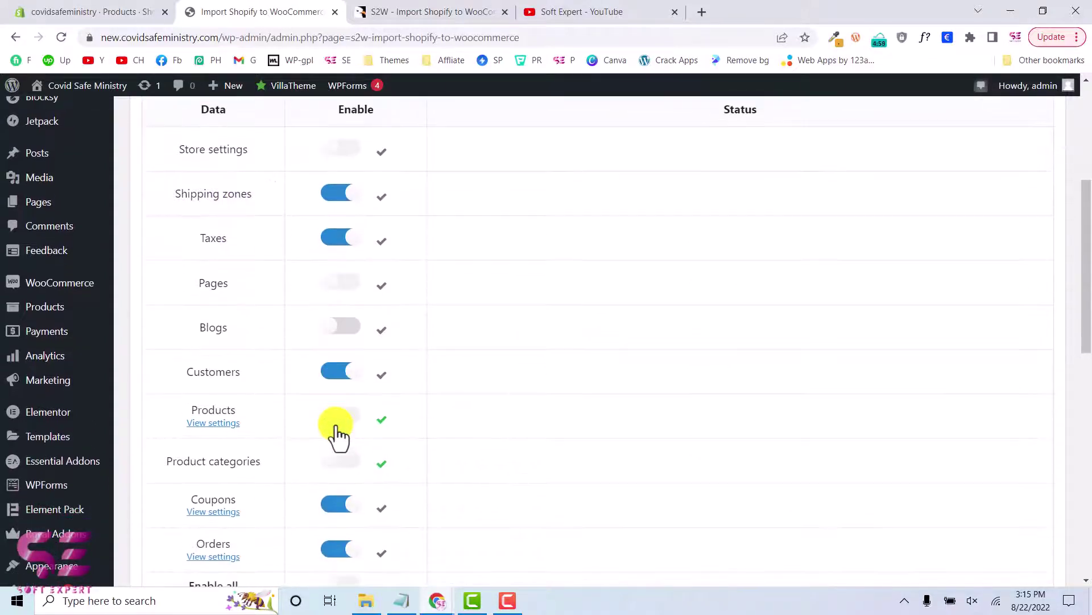
scroll(326, 508, down, 1)
scroll(326, 509, up, 1)
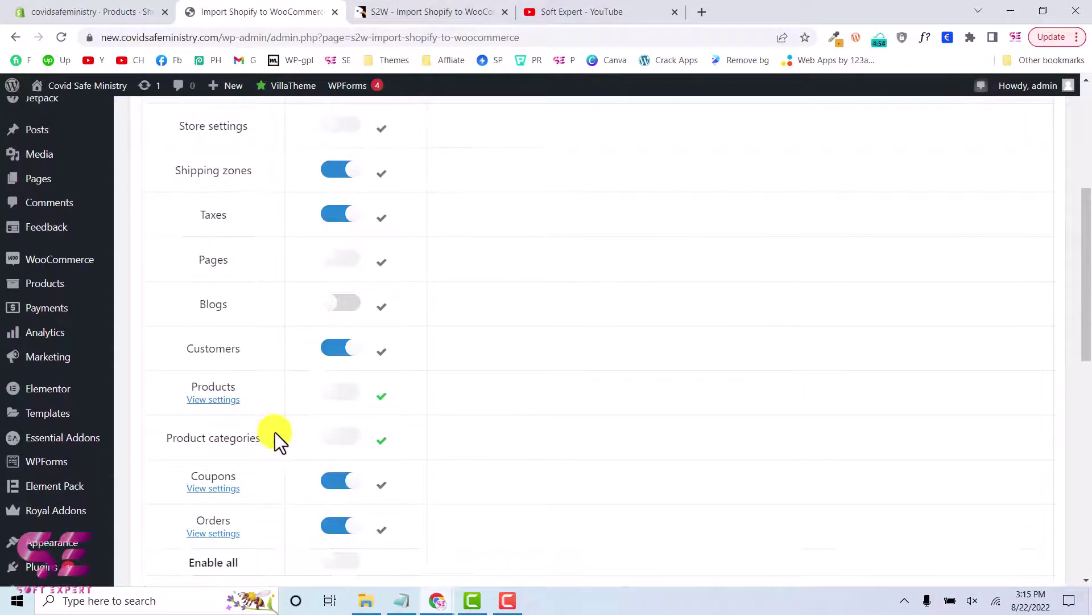
scroll(275, 432, down, 2)
Start the import and let Customers 332/332 and Orders 267/267 complete while Coupons fail.
click(192, 494)
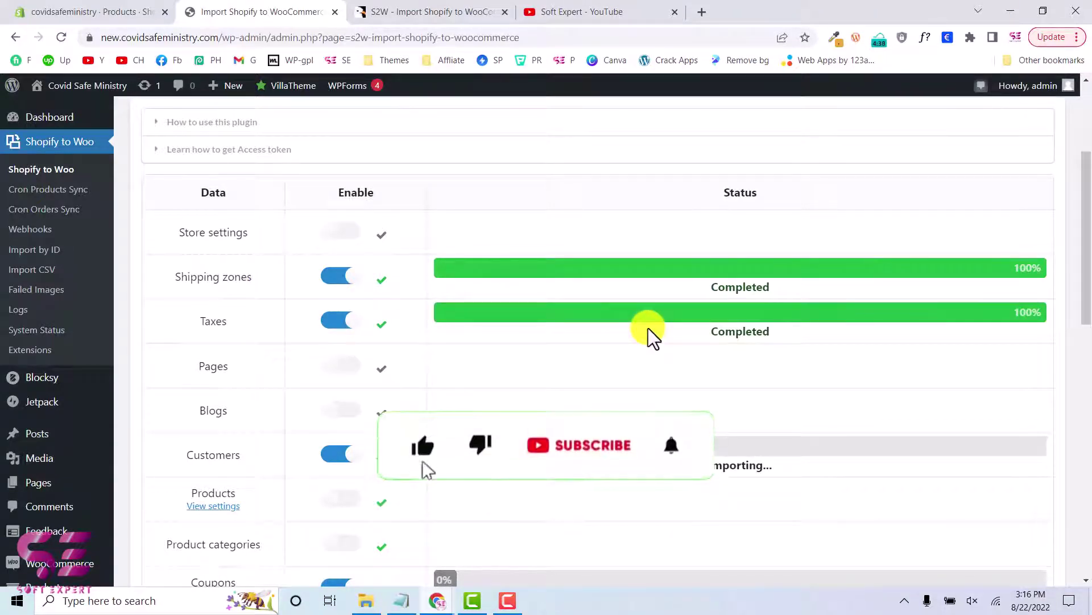
scroll(647, 327, down, 2)
scroll(648, 328, down, 1)
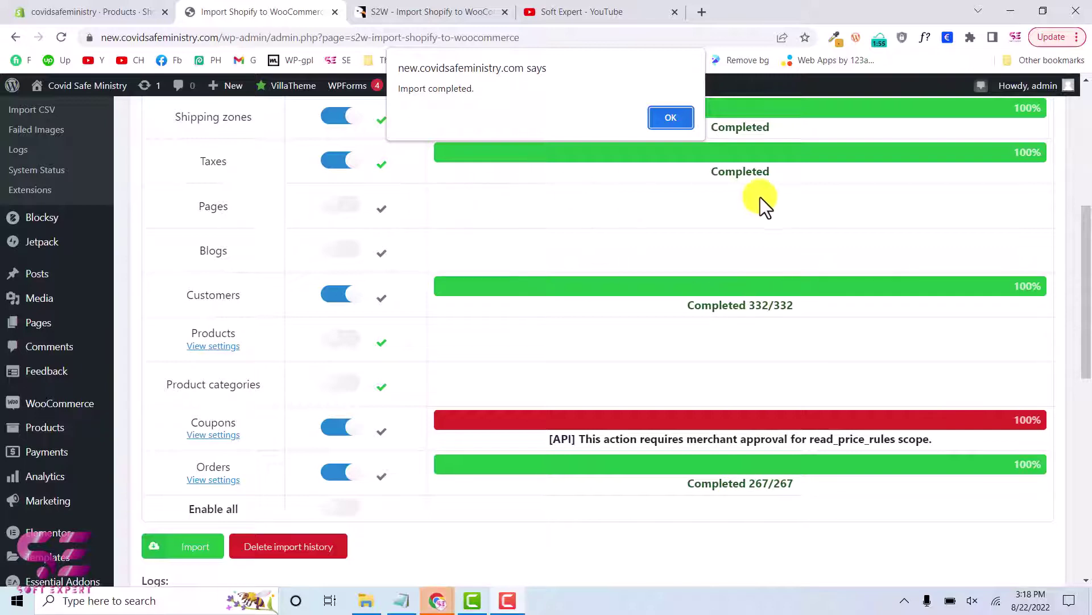
Dismiss the Import completed alert and review the statuses: Customers 332/332, Orders 267/267 completed.
click(671, 120)
scroll(695, 193, up, 3)
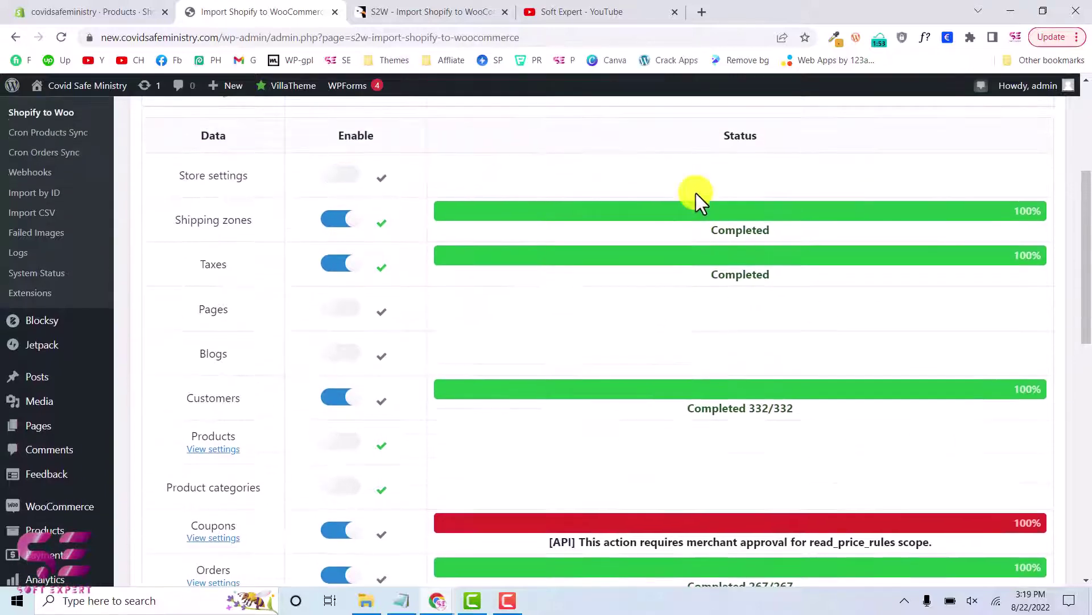
scroll(668, 385, down, 2)
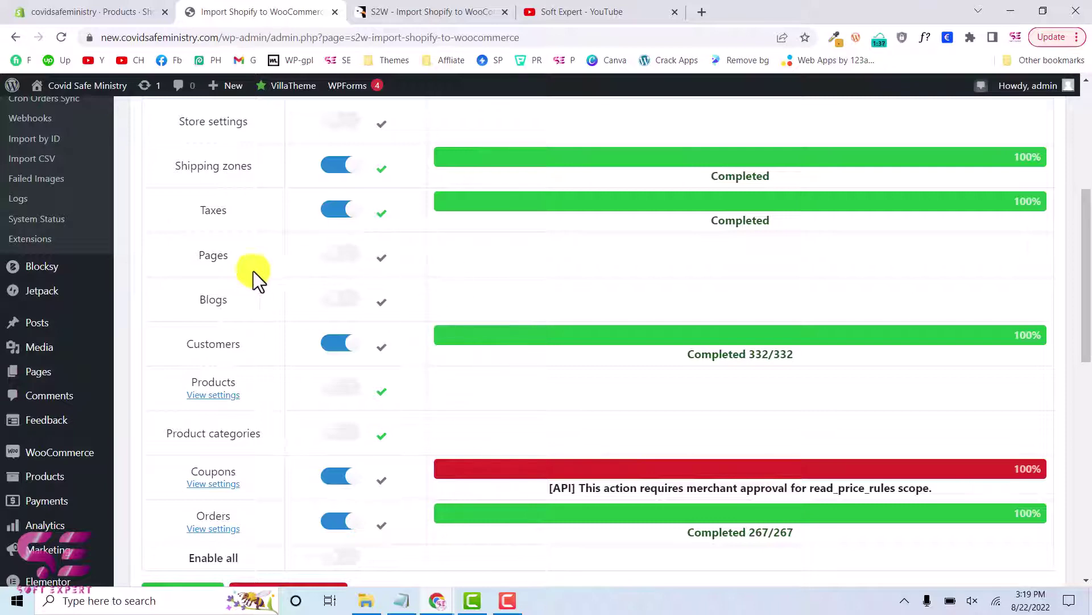
scroll(88, 305, up, 3)
scroll(88, 305, down, 2)
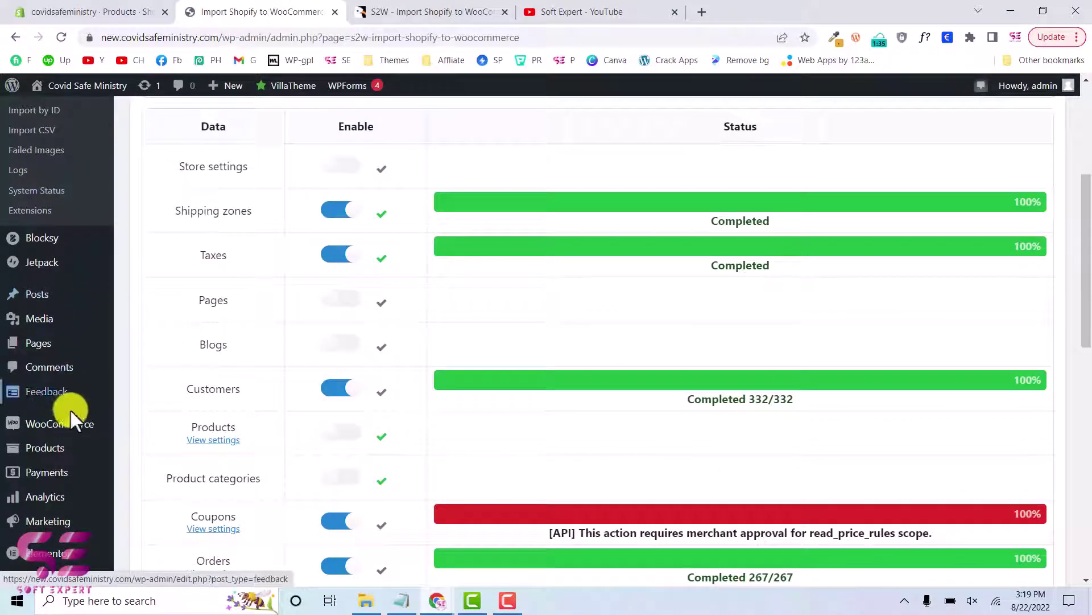
Open the WooCommerce Orders list and scroll through the 267 imported Completed orders.
mouse_move(69, 424)
click(154, 375)
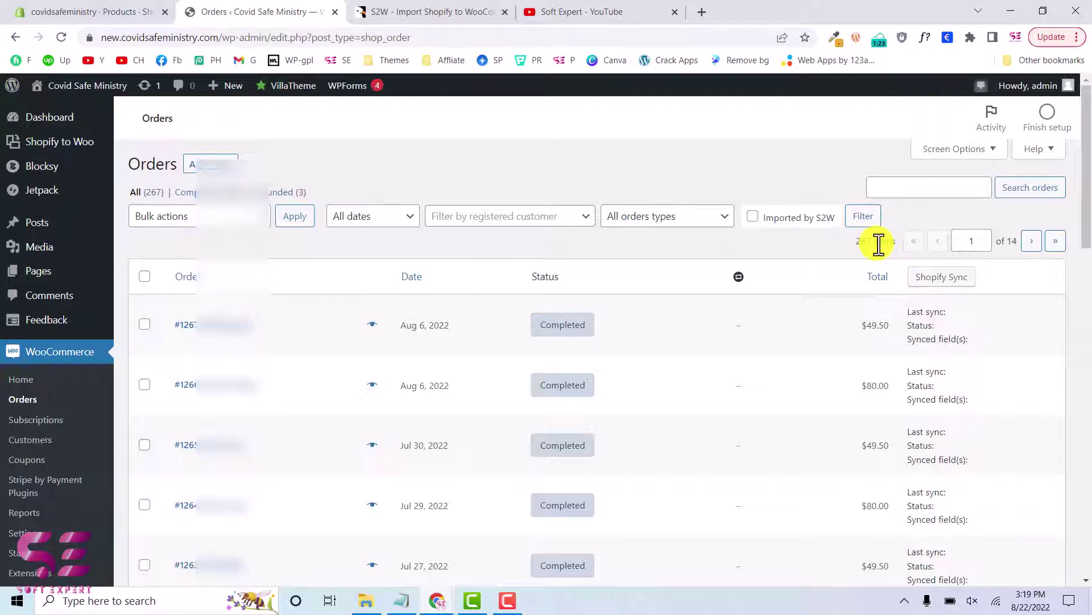
scroll(575, 356, down, 8)
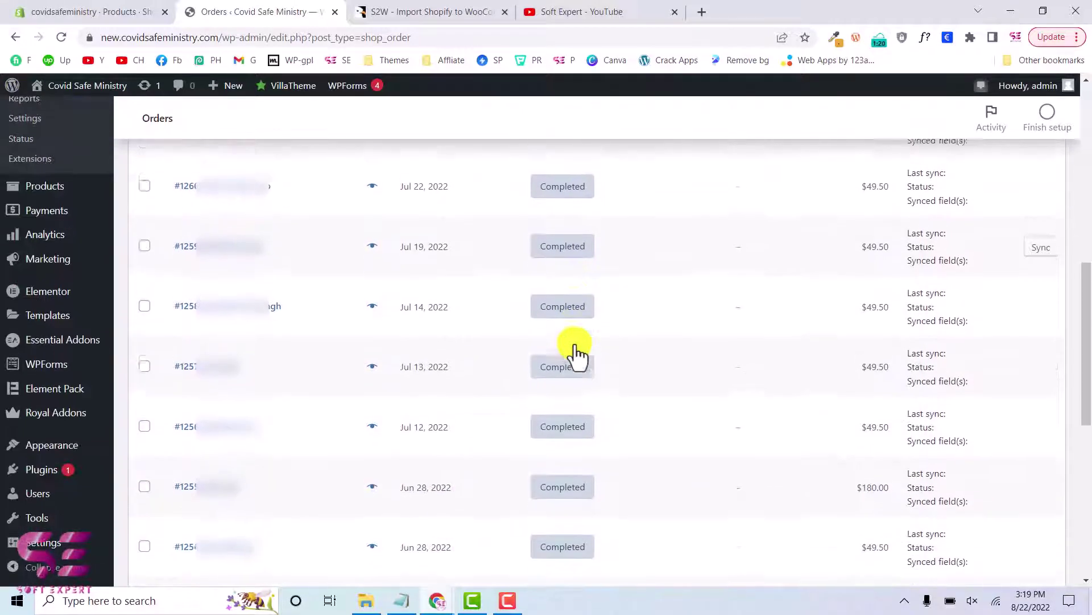
scroll(552, 359, up, 8)
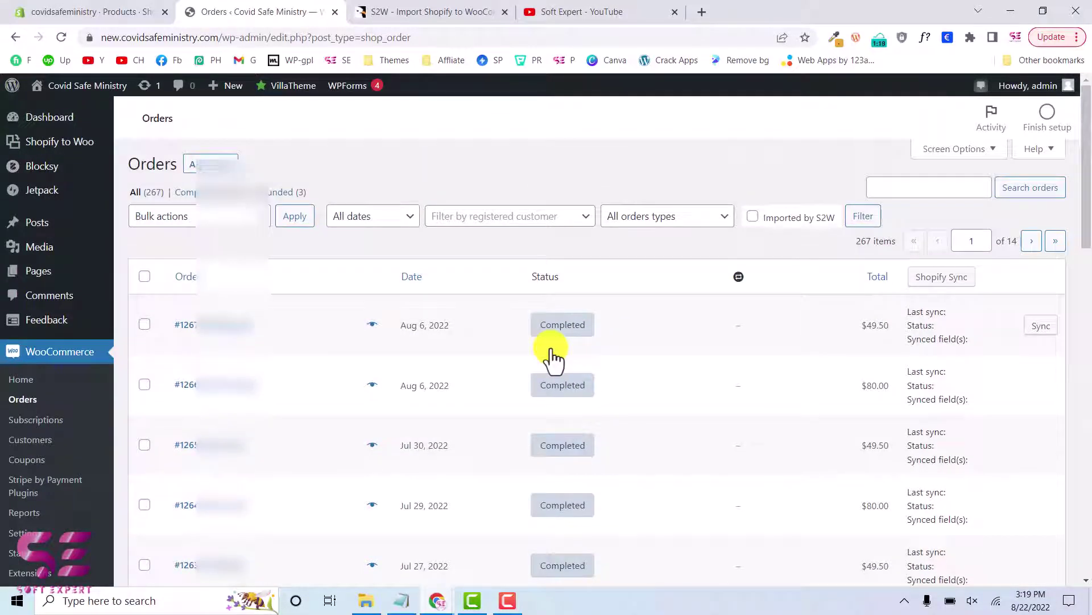
Compare them against Shopify's Orders list, then return to the WooCommerce orders.
click(126, 13)
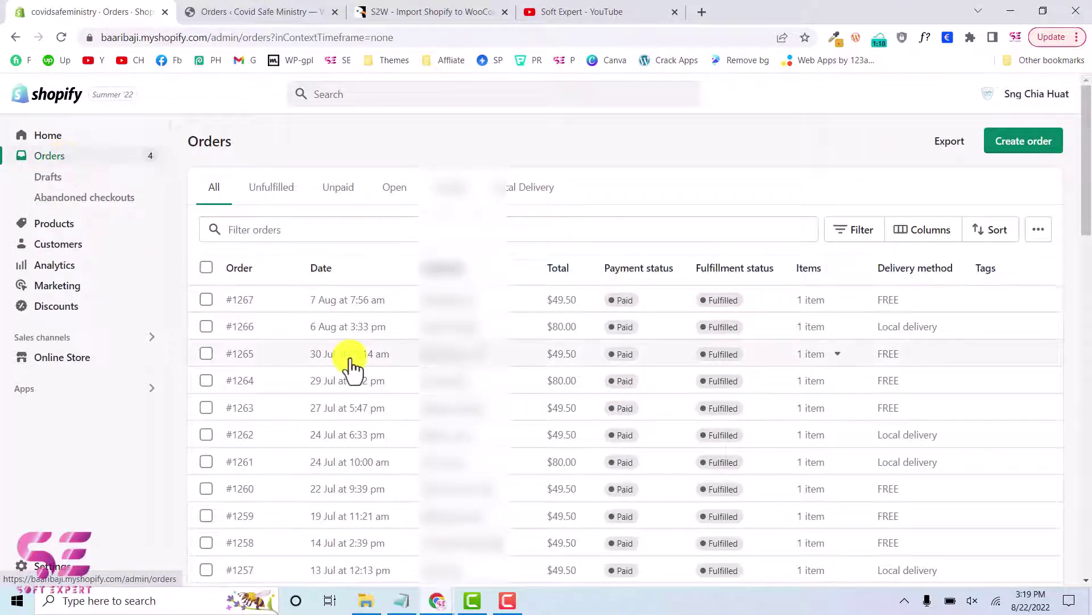
scroll(576, 349, down, 2)
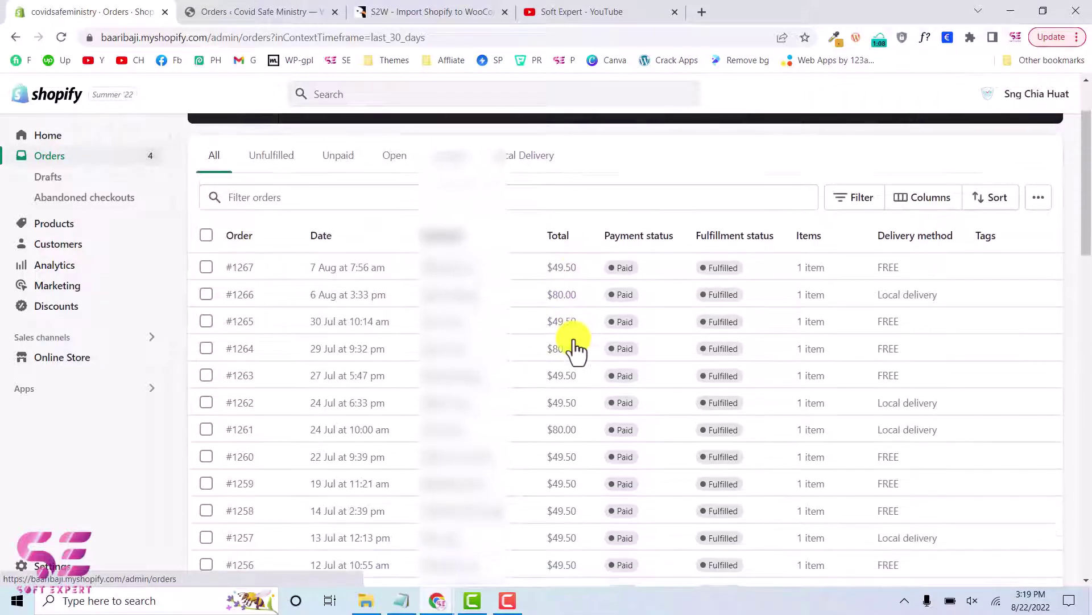
scroll(576, 349, down, 4)
scroll(575, 347, up, 6)
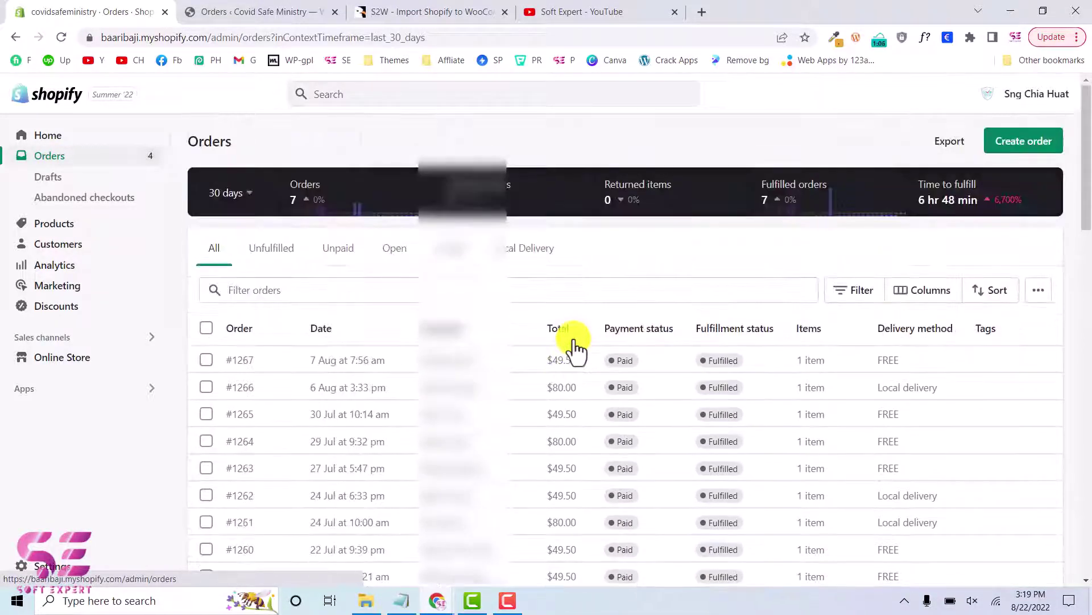
click(296, 9)
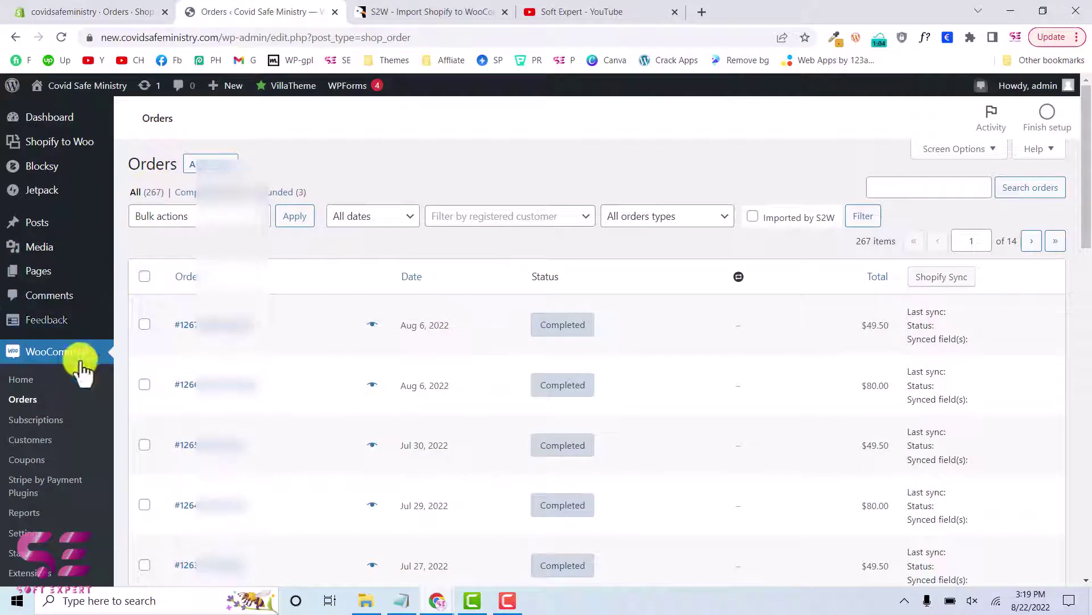
Open WooCommerce Customers and scroll through the imported customers registered August 22, 2022.
scroll(57, 398, down, 1)
click(39, 390)
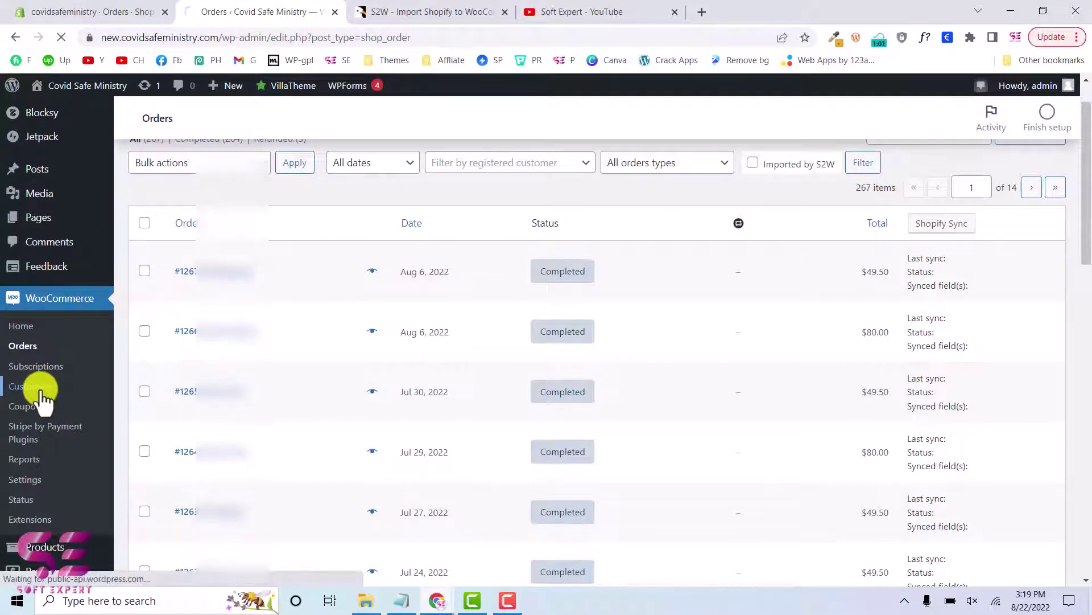
scroll(402, 288, up, 1)
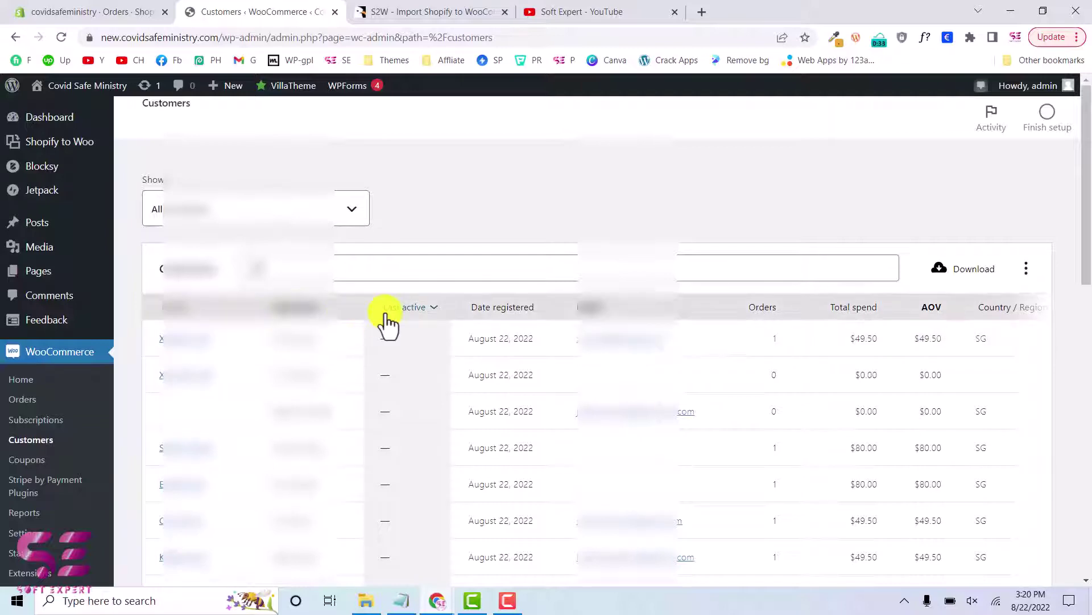
scroll(848, 380, down, 10)
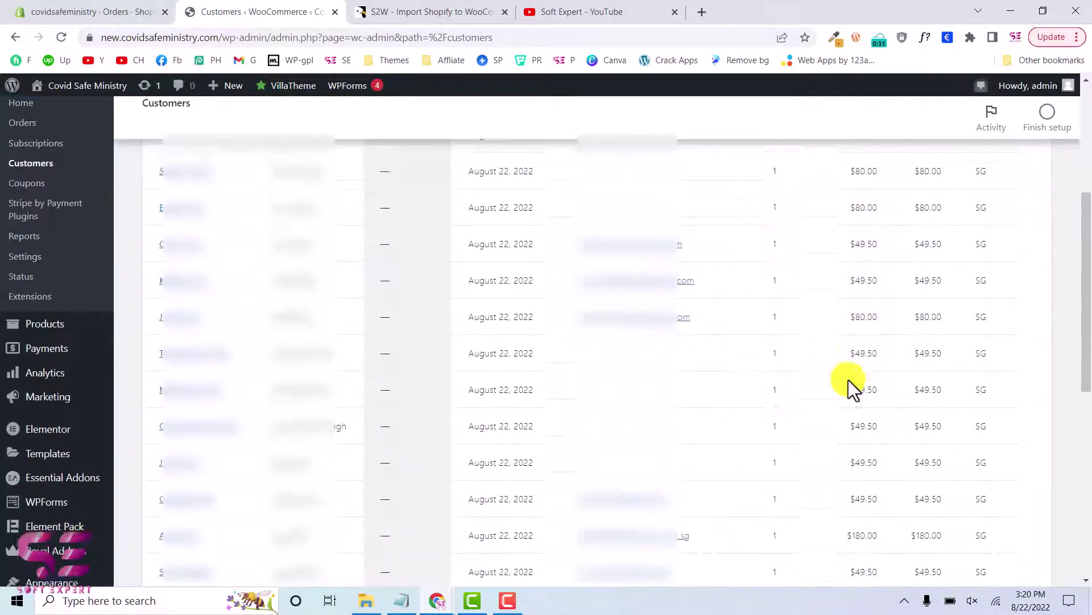
scroll(849, 380, up, 10)
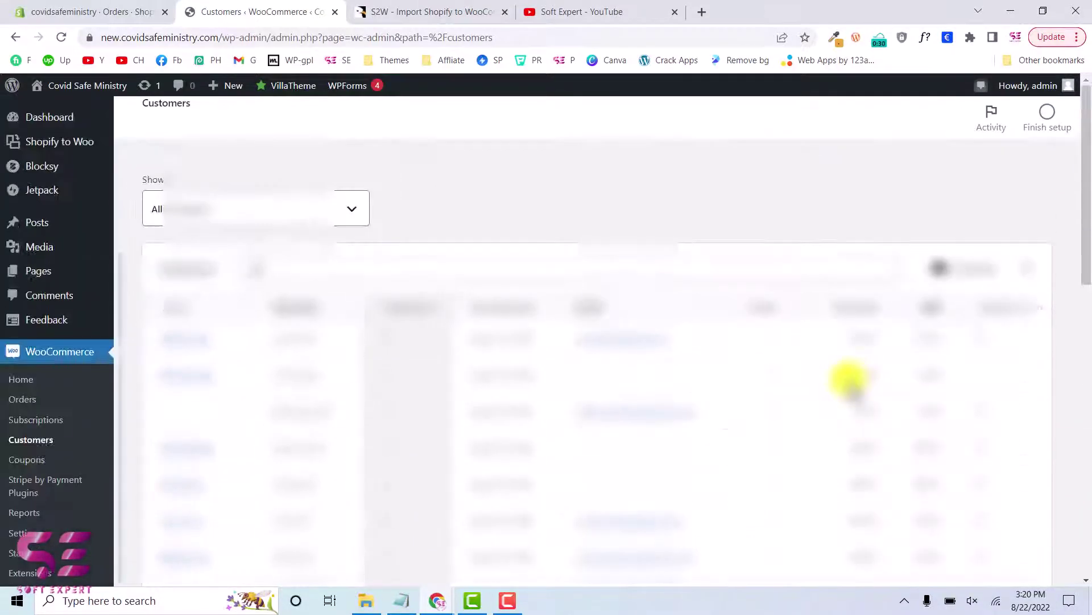
Compare them with Shopify's Customers list, then return to the WooCommerce customers.
click(139, 13)
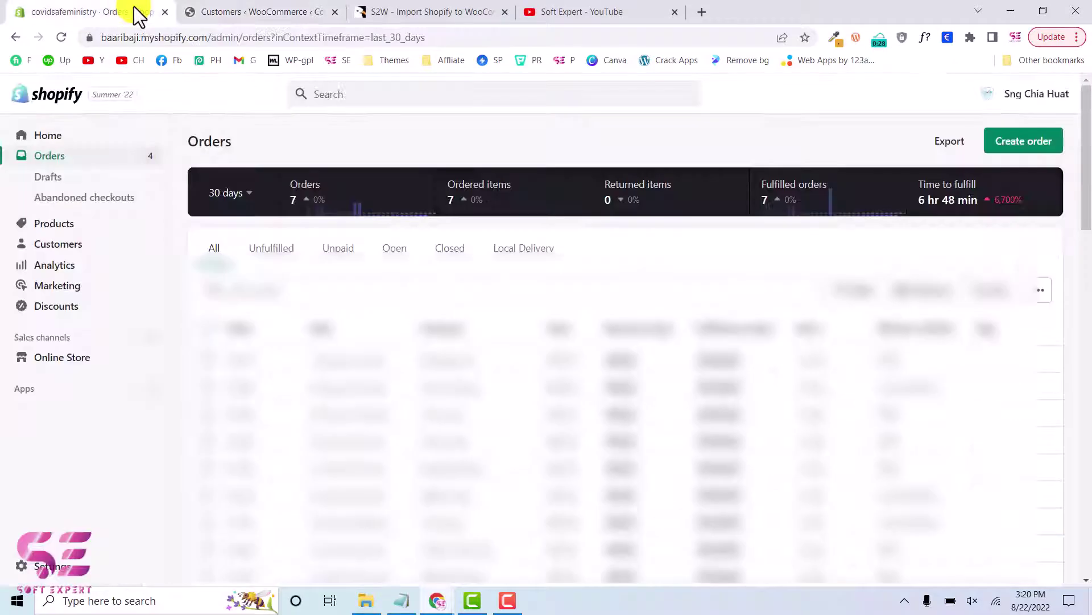
click(77, 245)
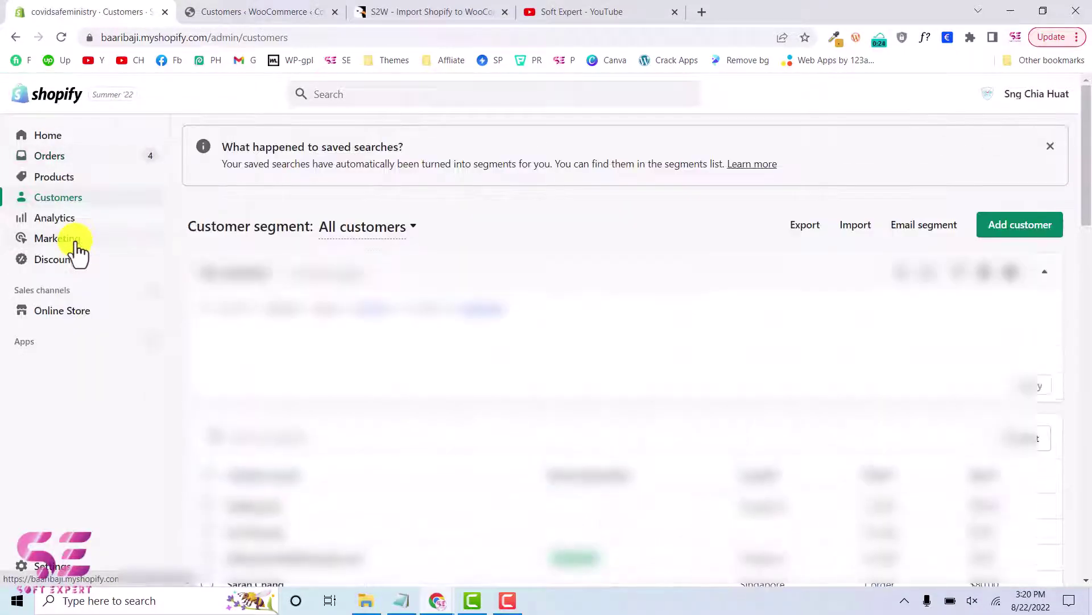
scroll(512, 398, down, 3)
scroll(515, 401, down, 3)
key(ctrl+Tab)
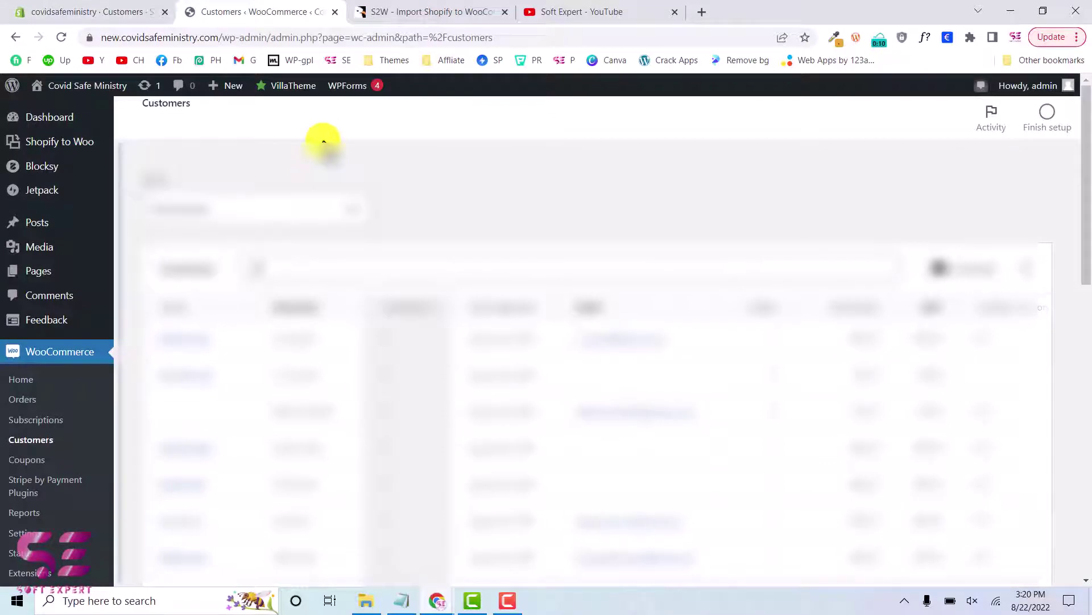